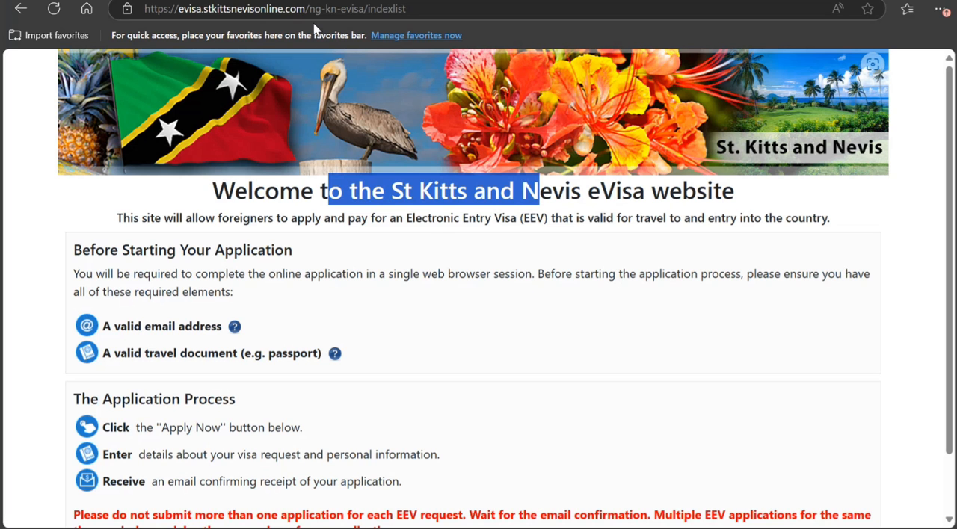
# Step: Load the root address evisa.stkittsnevisonline.com and examine the Electronic Entry Visa (EEV) introduction on the welcome page
pyautogui.moveTo(306, 13); pyautogui.dragTo(407, 13)
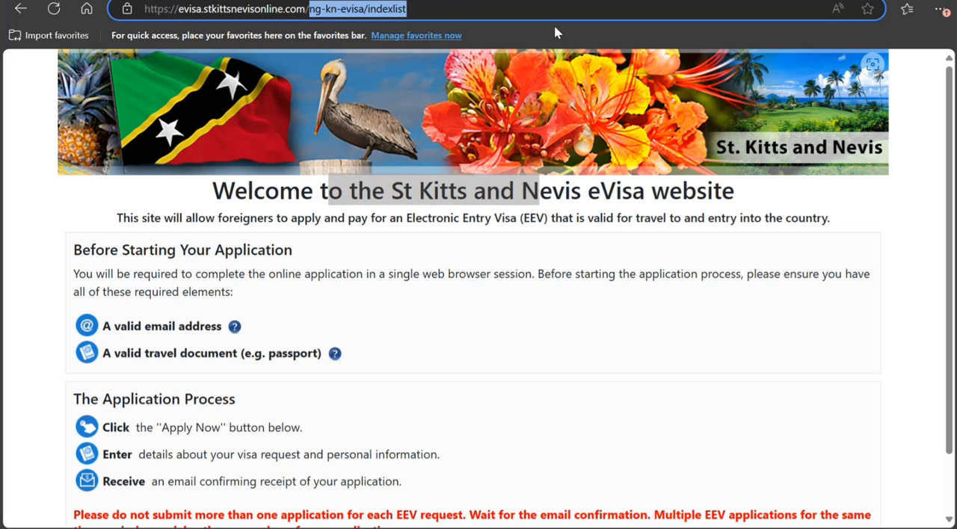
pyautogui.press('BackSpace')
pyautogui.press('Return')
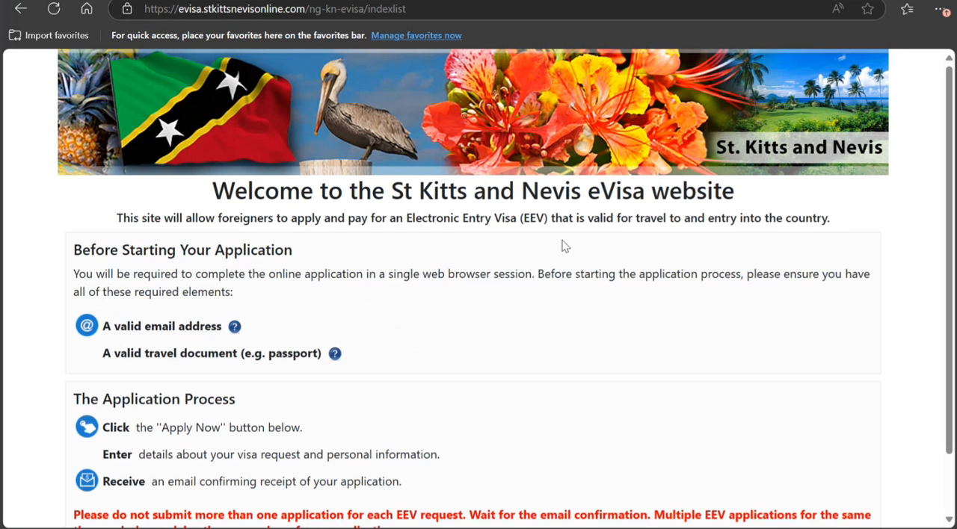
pyautogui.scroll(-1, 540, 281)
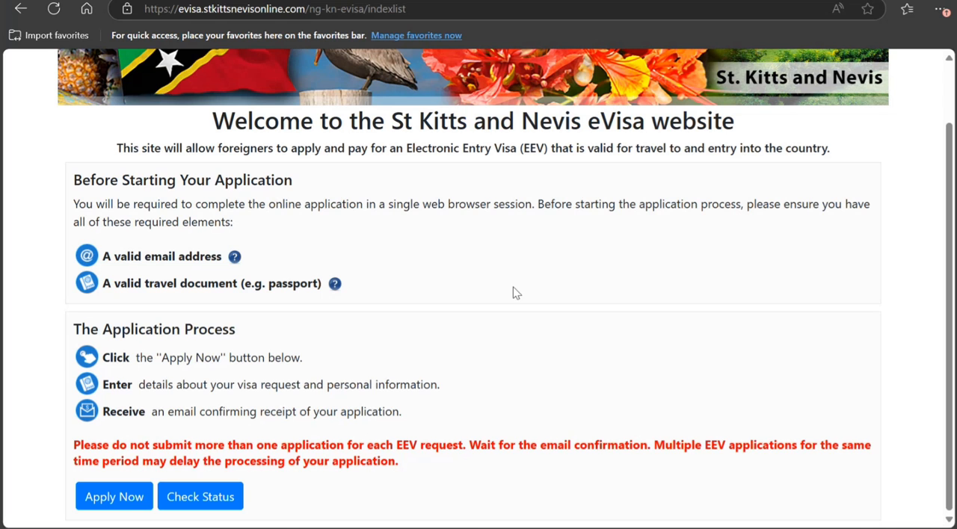
pyautogui.moveTo(423, 149); pyautogui.dragTo(546, 150)
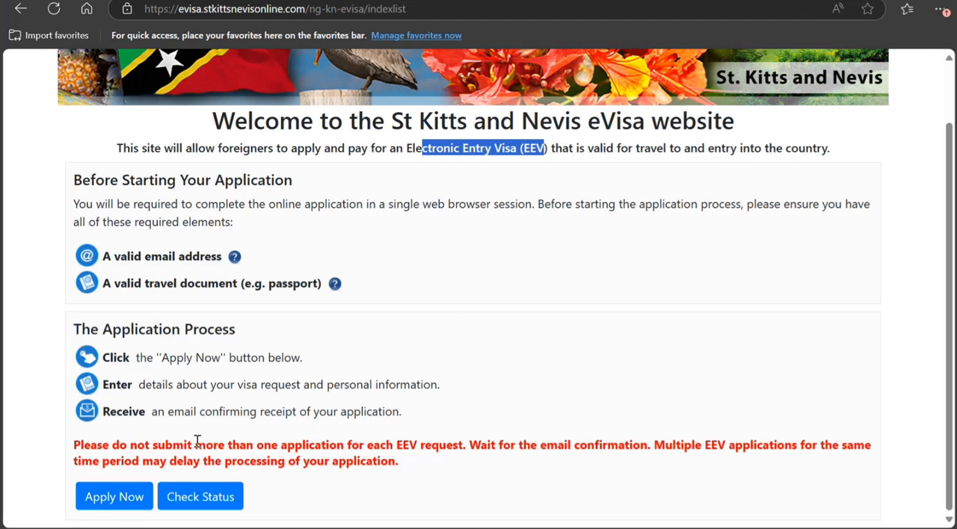
# Step: View the fields of the visa application status search form and return to the welcome page
pyautogui.click(214, 492)
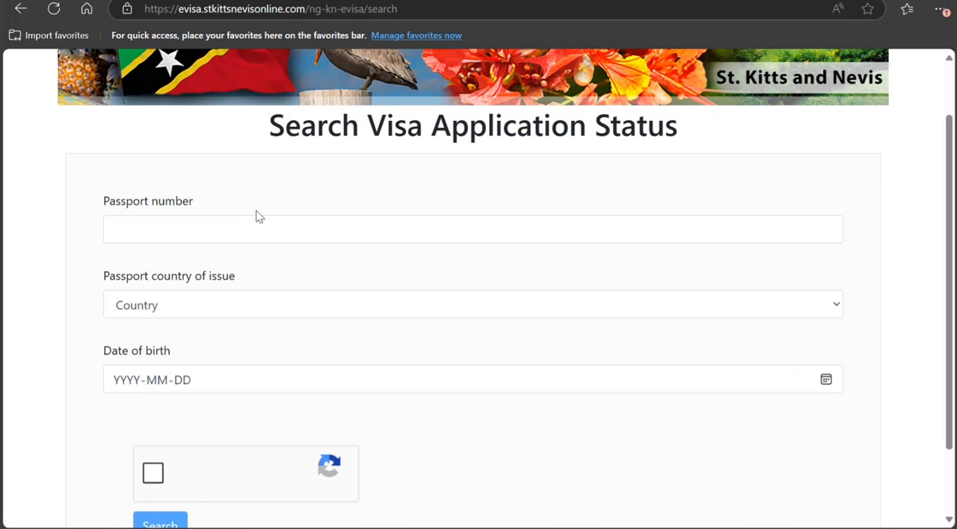
pyautogui.scroll(-2, 243, 357)
pyautogui.scroll(3, 241, 357)
pyautogui.click(21, 10)
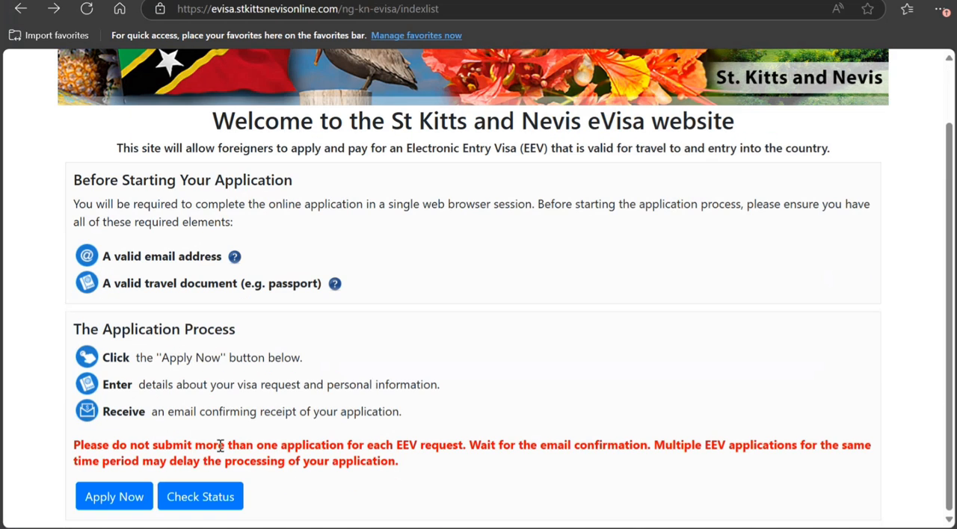
# Step: Start a new visitor visa application, choosing the applicant's title and setting the gender to M
pyautogui.click(130, 506)
pyautogui.click(254, 275)
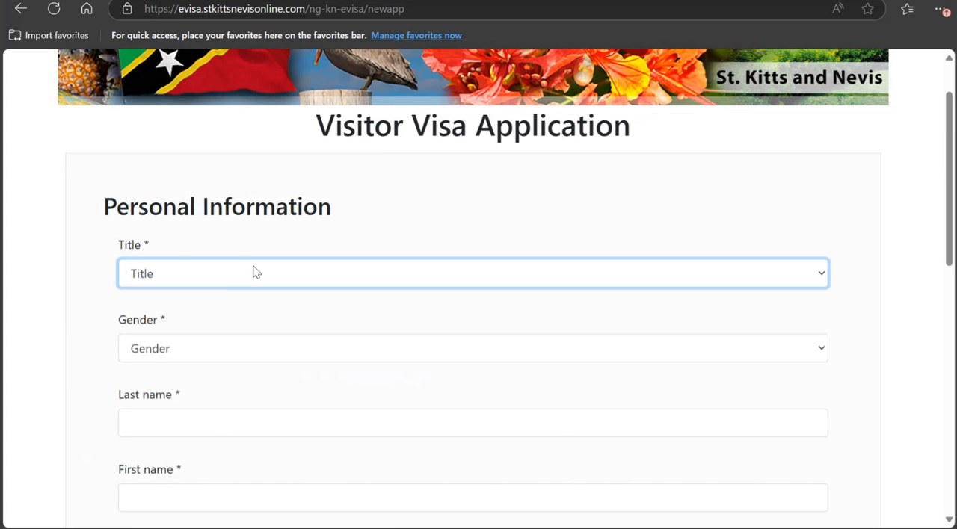
pyautogui.click(219, 301)
pyautogui.scroll(-2, 220, 261)
pyautogui.click(207, 199)
pyautogui.click(184, 272)
# Step: Enter the applicant's last name and first name in the personal information
pyautogui.scroll(-2, 277, 258)
pyautogui.click(224, 121)
pyautogui.write('SMI')
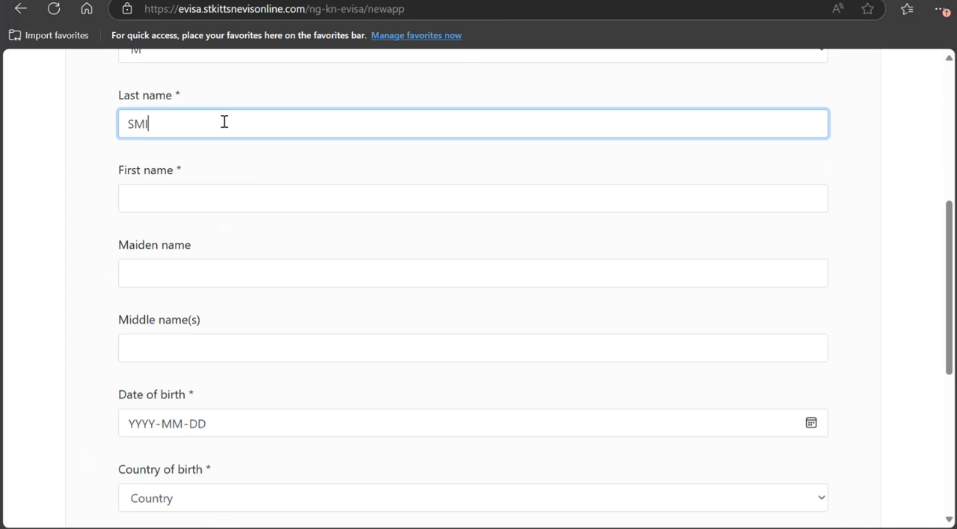
pyautogui.write('TH')
pyautogui.press('Tab')
pyautogui.write('JOHN')
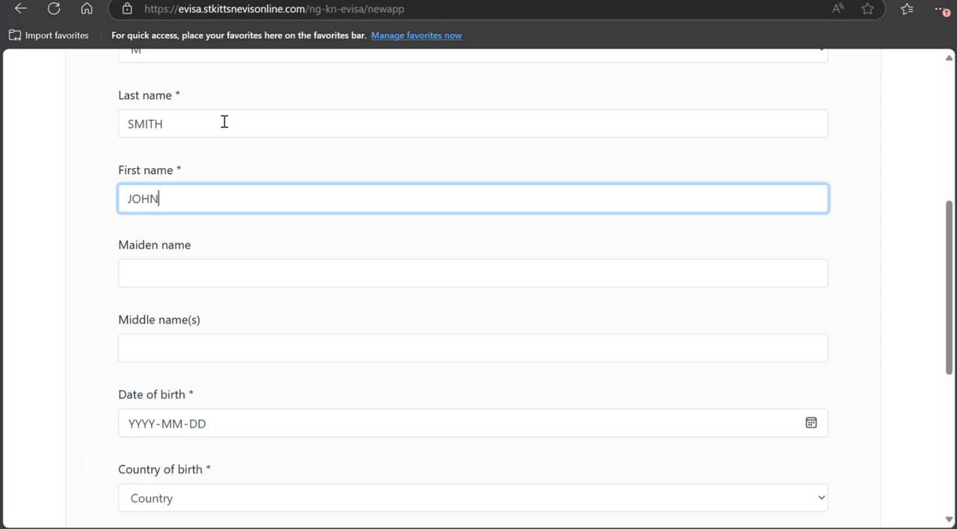
# Step: Enter the applicant's date of birth as year, month and day
pyautogui.click(154, 432)
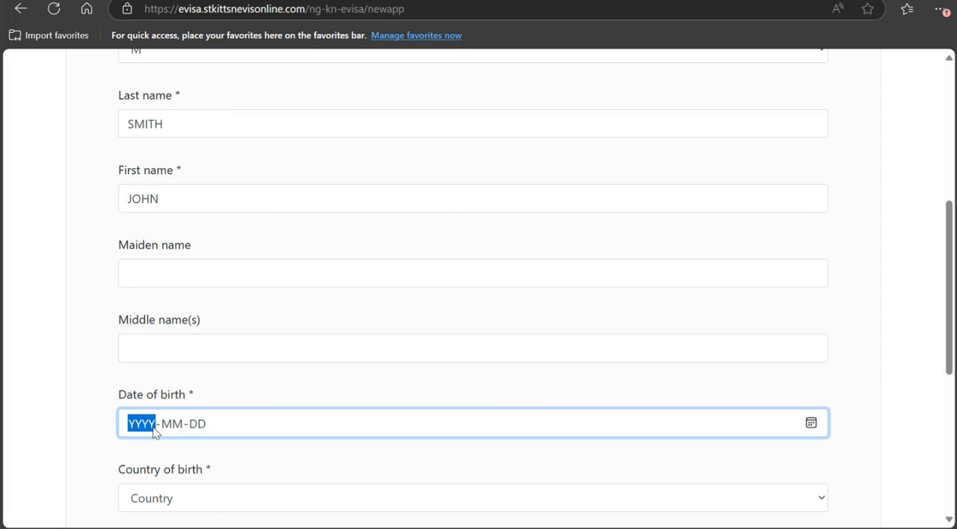
pyautogui.write('1998-MM-DD')
pyautogui.scroll(-4, 271, 350)
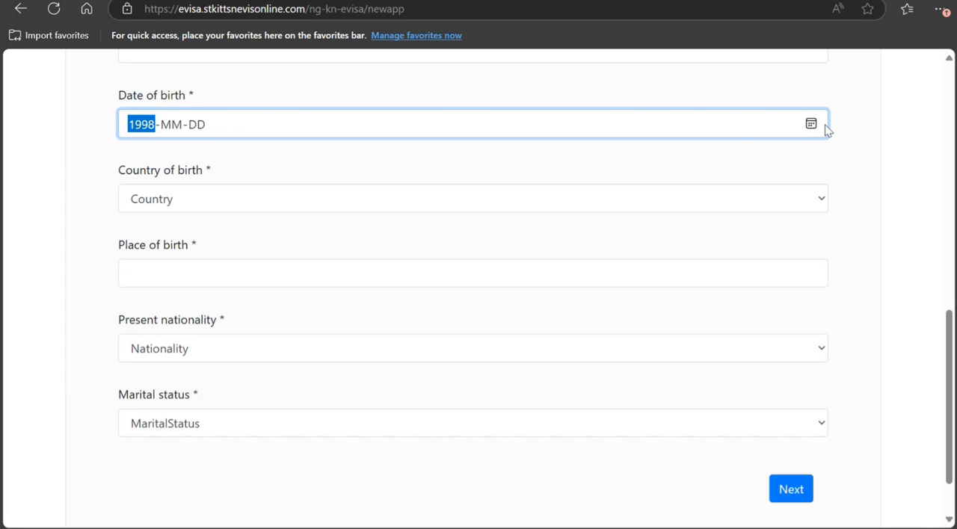
pyautogui.press('Tab')
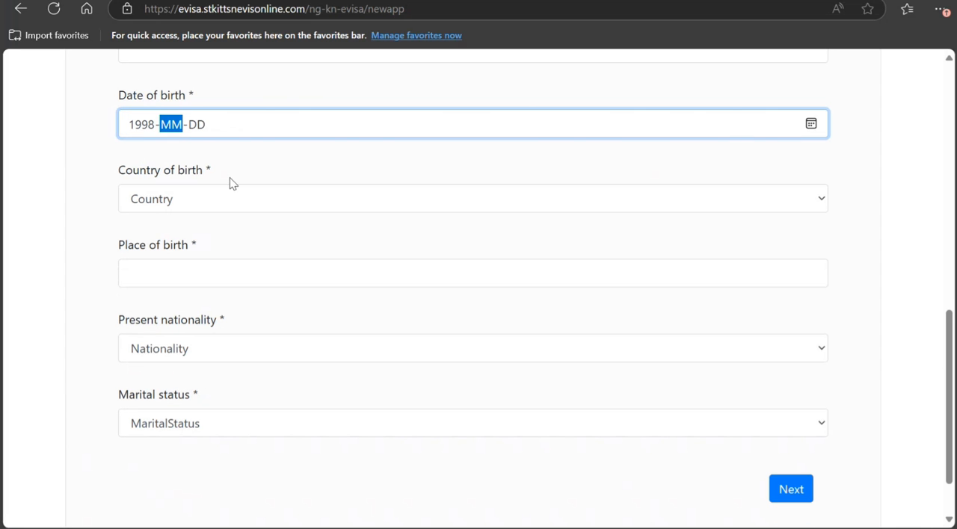
pyautogui.write('10-')
pyautogui.write('10')
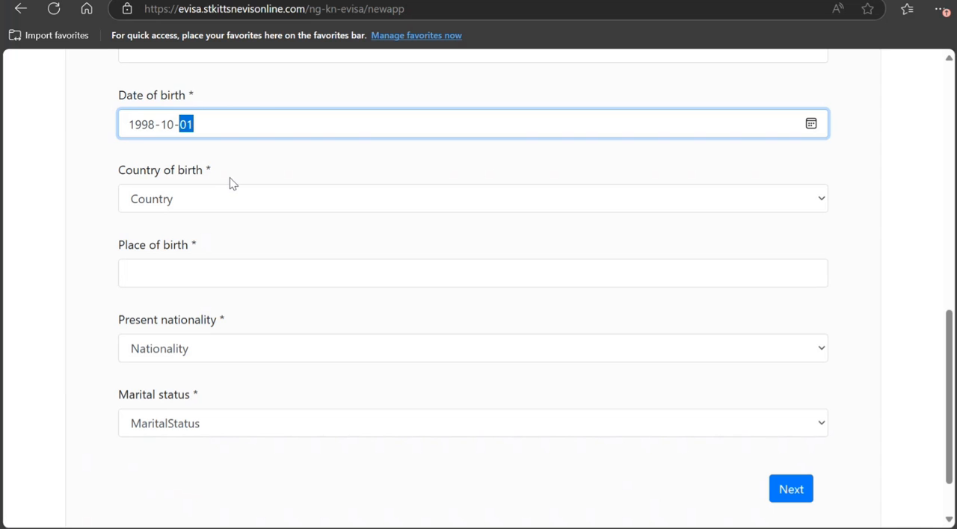
# Step: Set the country of birth to INDIA and the place of birth to NEW DELHI
pyautogui.press('Tab')
pyautogui.press('i')
pyautogui.press('n')
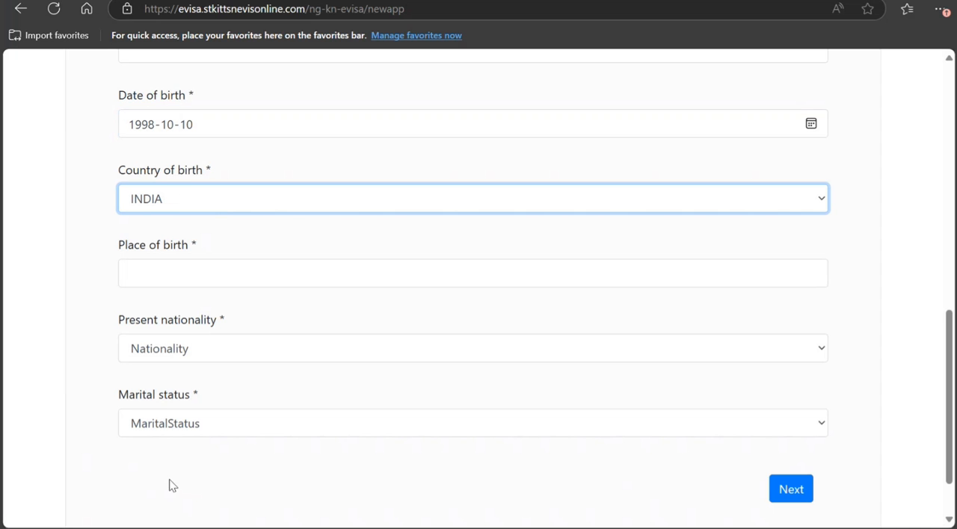
pyautogui.click(198, 270)
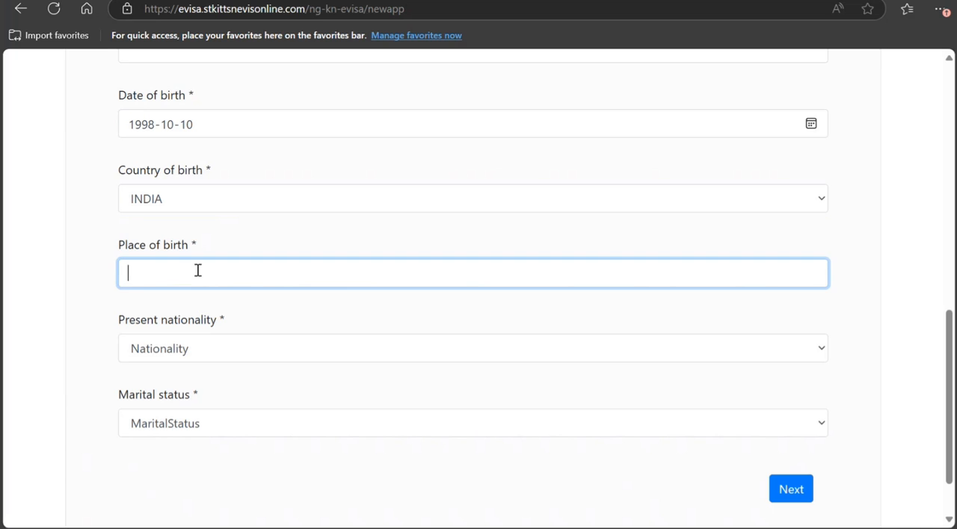
pyautogui.write('NEW DELHI')
# Step: Set the present nationality to INDIAN and marital status to SINGLE, and continue to the passport information
pyautogui.press('Tab')
pyautogui.write('ic')
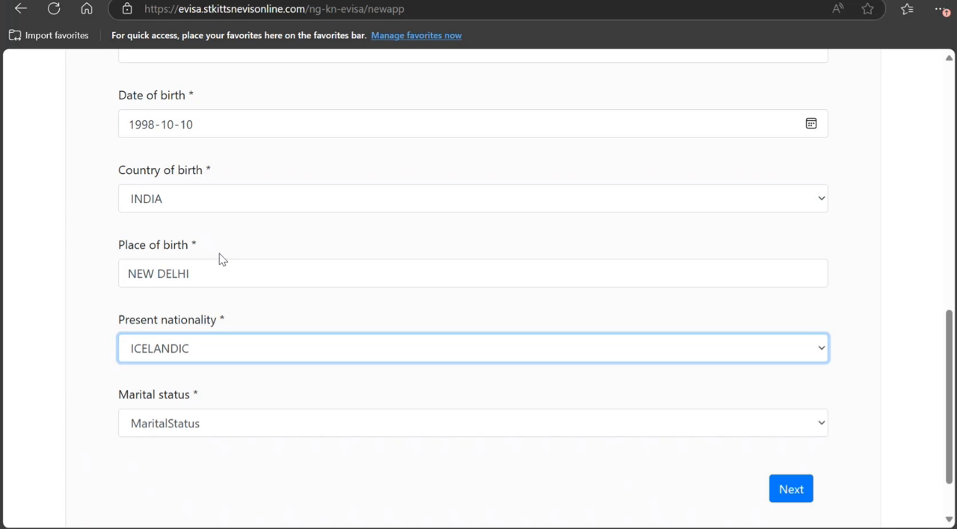
pyautogui.write('ind')
pyautogui.press('Tab')
pyautogui.write('s')
pyautogui.click(173, 478)
pyautogui.scroll(-2, 185, 463)
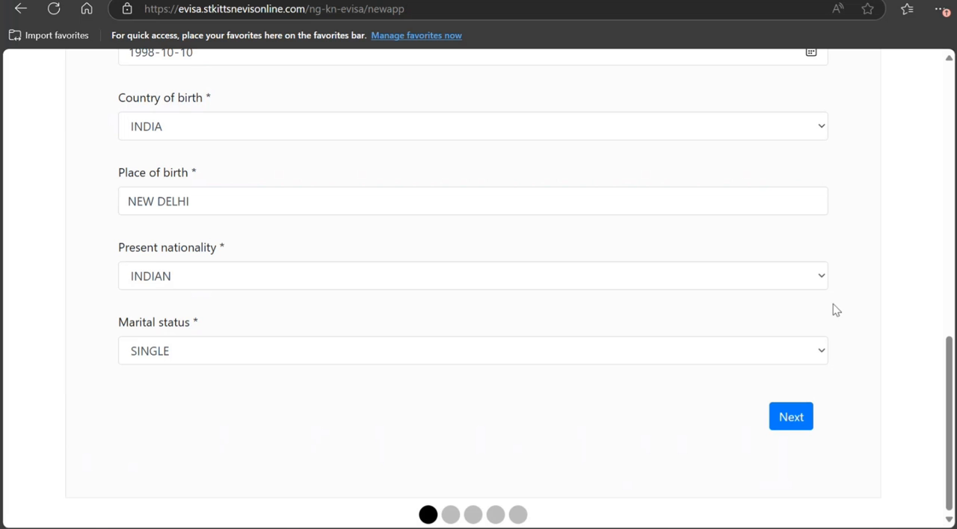
pyautogui.click(786, 416)
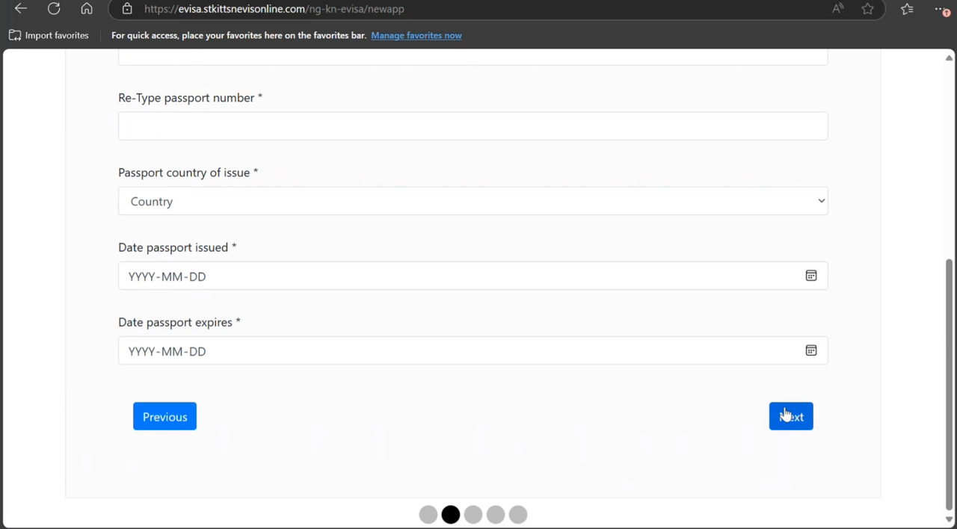
# Step: Set the visa period to 15 days and enter the passport number in both the original and re-type fields
pyautogui.scroll(3, 811, 404)
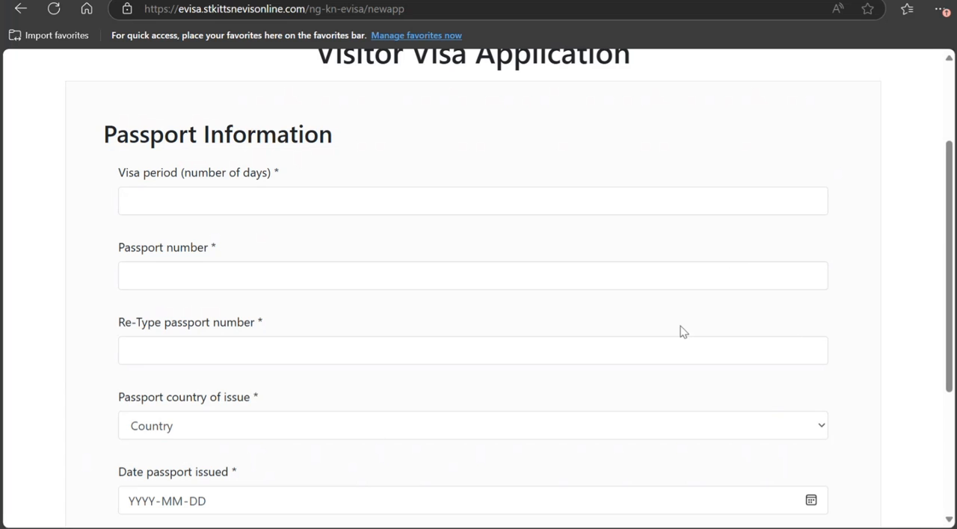
pyautogui.click(363, 190)
pyautogui.write('1')
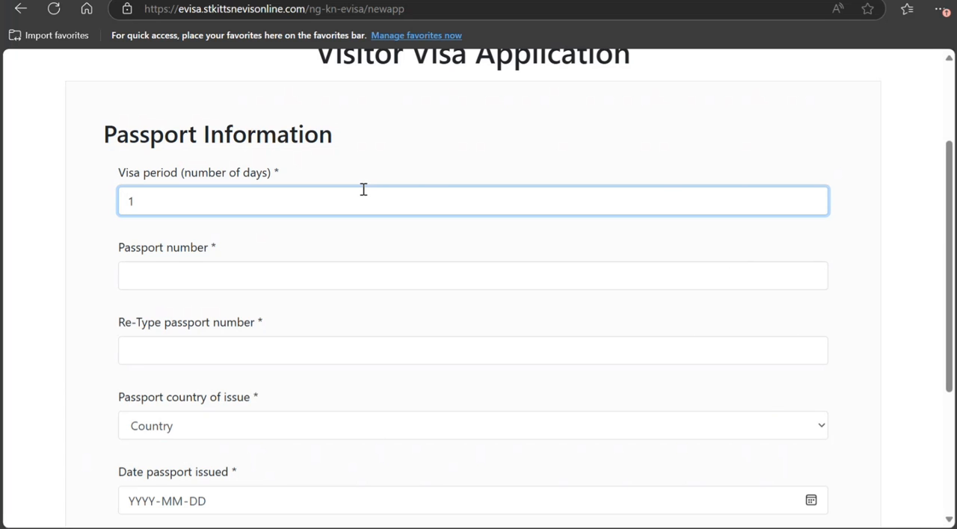
pyautogui.write('5')
pyautogui.press('Tab')
pyautogui.write('K9090909090')
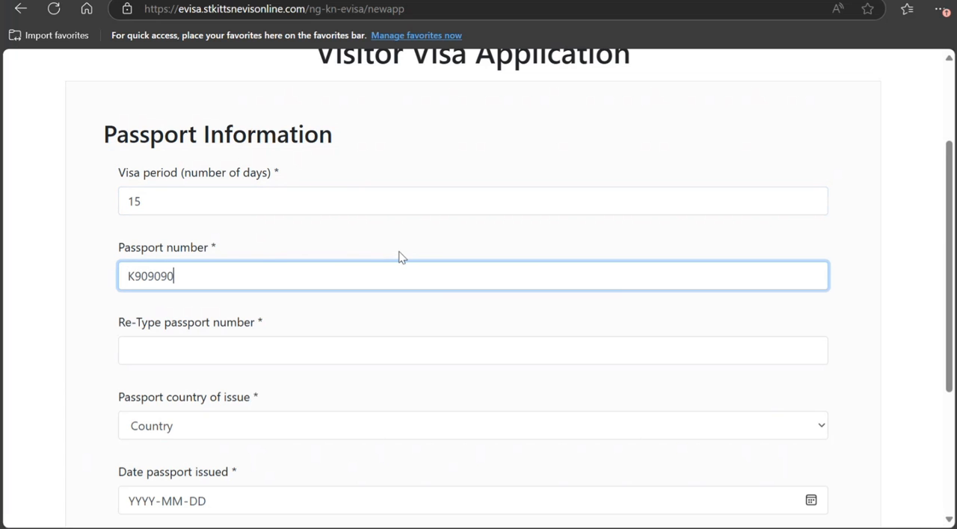
pyautogui.click(52, 271)
pyautogui.click(293, 352)
pyautogui.write('K')
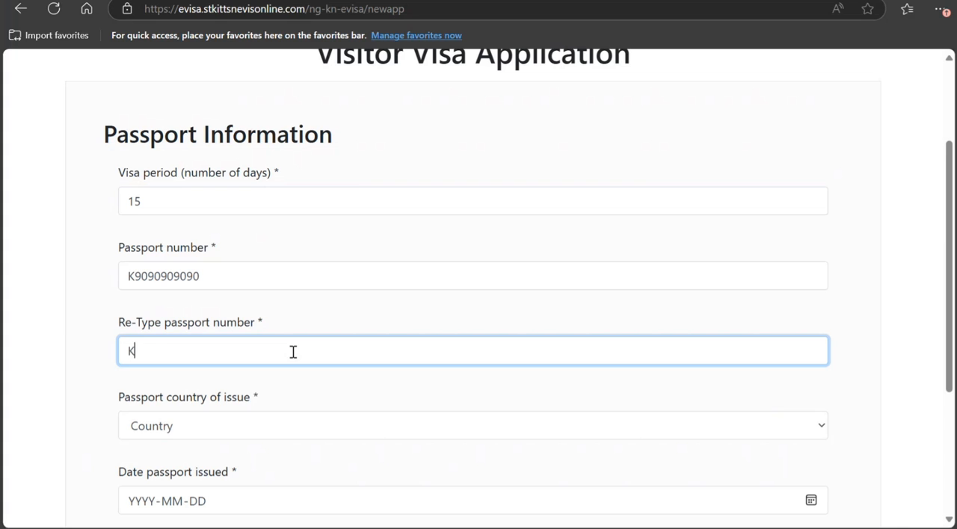
pyautogui.write('9090909090')
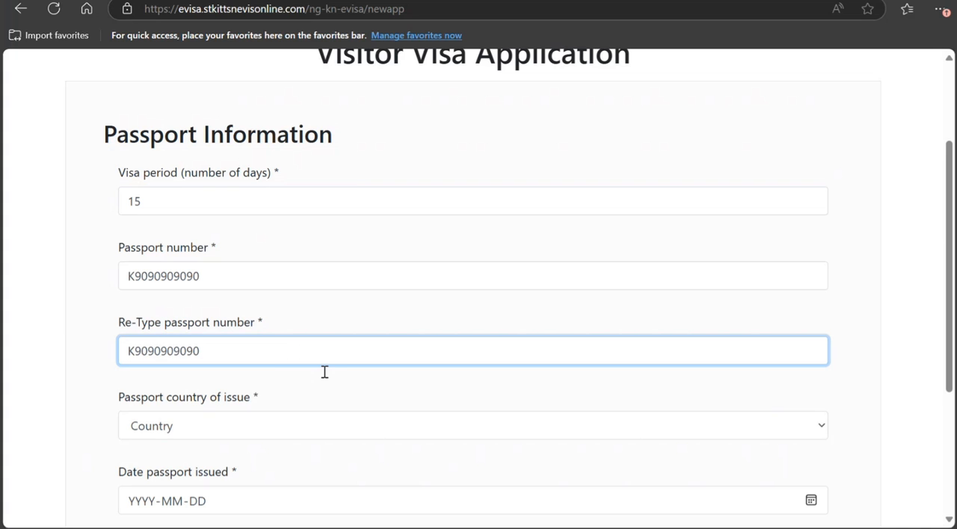
# Step: Set the passport country of issue to INDIA and the passport issue date to 2025-04-01
pyautogui.click(323, 417)
pyautogui.write('in')
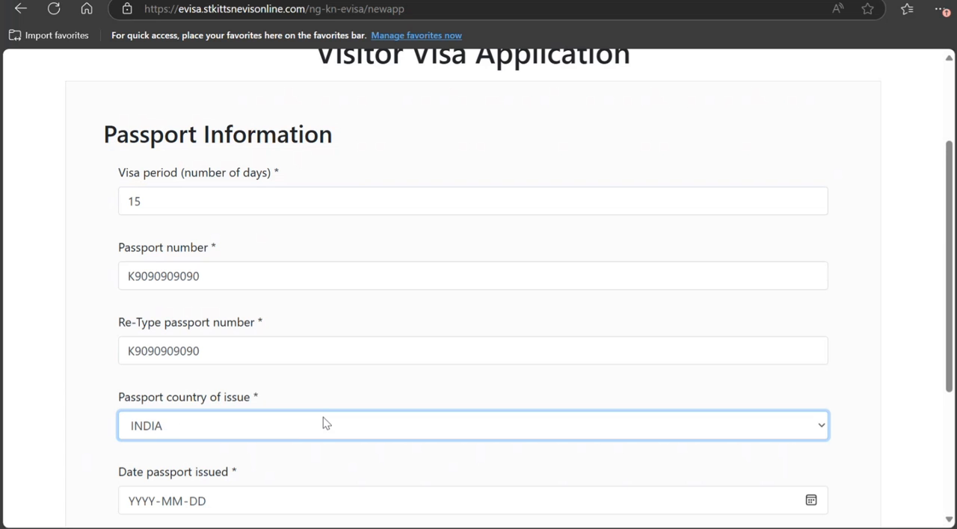
pyautogui.scroll(-2, 277, 419)
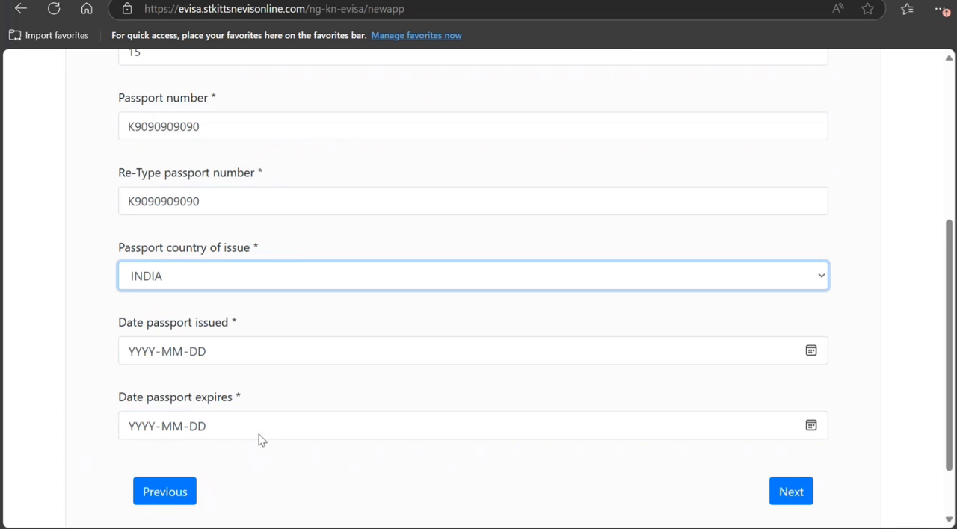
pyautogui.click(811, 353)
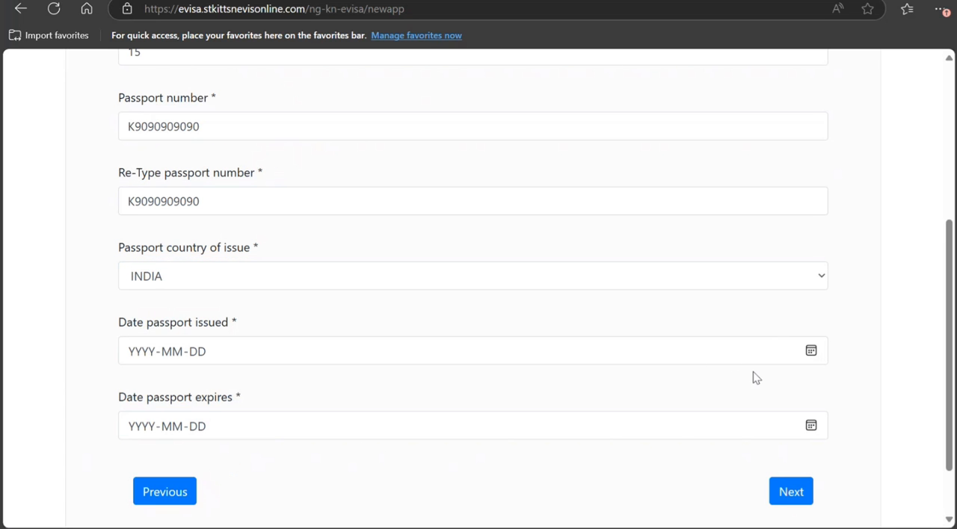
pyautogui.click(186, 192)
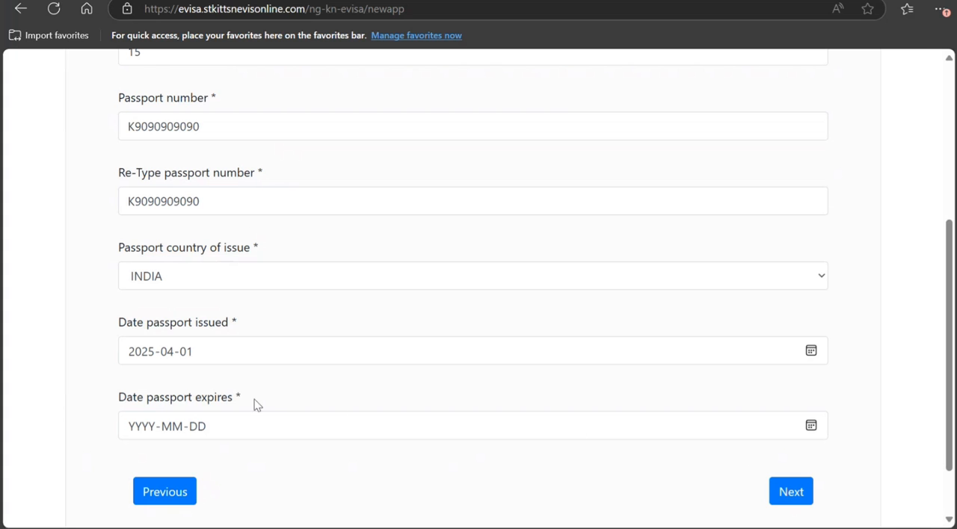
# Step: Choose the passport expiry date and continue to the address information
pyautogui.click(261, 221)
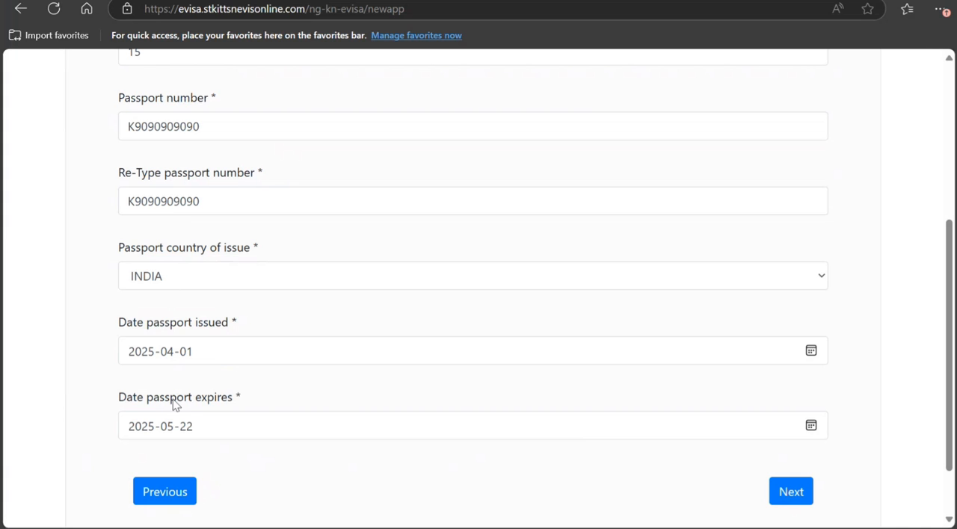
pyautogui.click(208, 269)
pyautogui.click(262, 354)
pyautogui.click(786, 492)
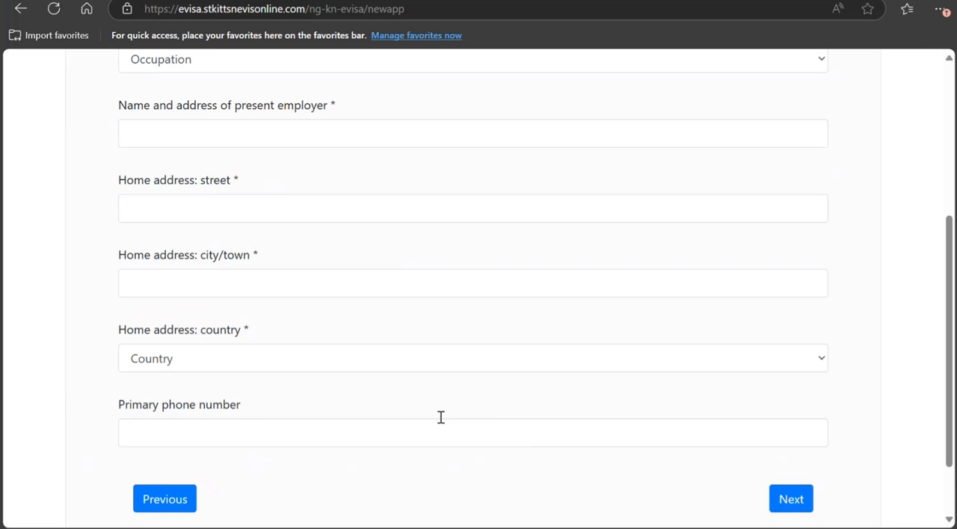
# Step: Set the applicant's occupation to IT CONSULTANT in the address information
pyautogui.scroll(1, 440, 420)
pyautogui.scroll(2, 441, 423)
pyautogui.click(316, 189)
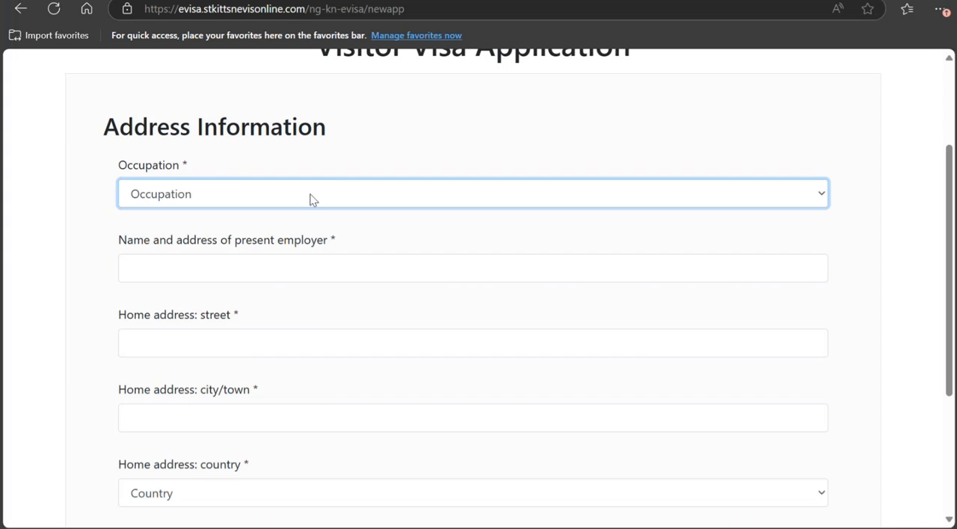
pyautogui.click(286, 365)
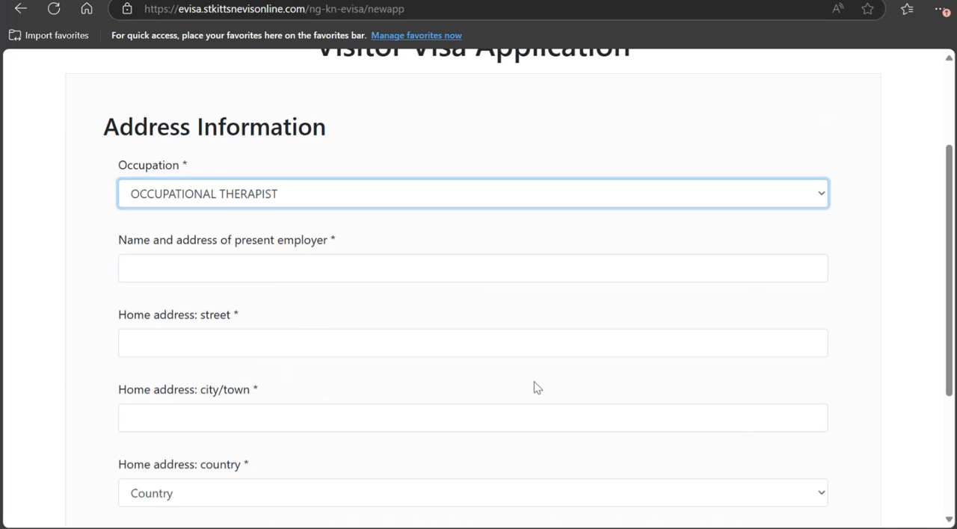
pyautogui.click(384, 407)
# Step: Enter the present employer's name and address and the street of the home address
pyautogui.click(247, 277)
pyautogui.write('HJH H JH H')
pyautogui.press('Tab')
pyautogui.write('FDFD FDFD F')
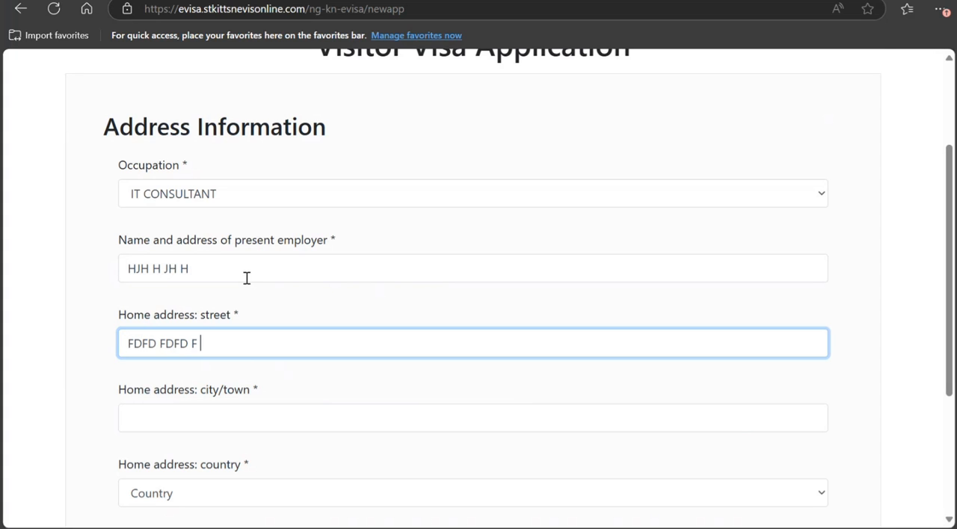
# Step: Enter the home address city or town and set the home country to INDIA
pyautogui.press('Tab')
pyautogui.write('DFD F')
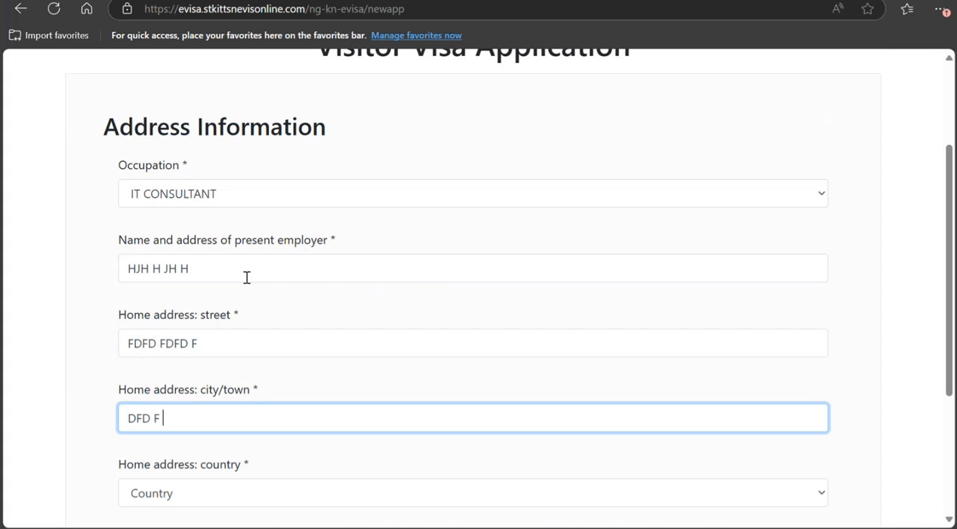
pyautogui.press('Tab')
pyautogui.write('in')
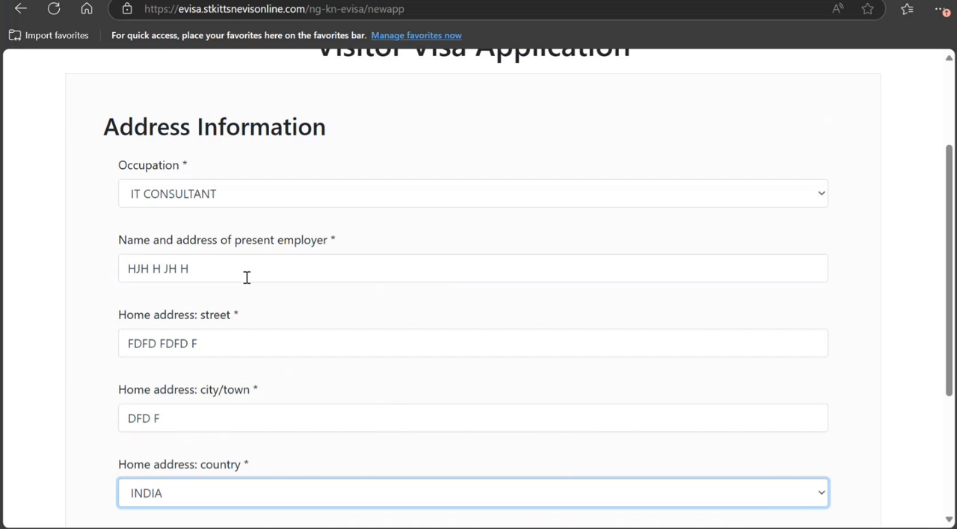
pyautogui.click(177, 376)
pyautogui.scroll(-3, 178, 376)
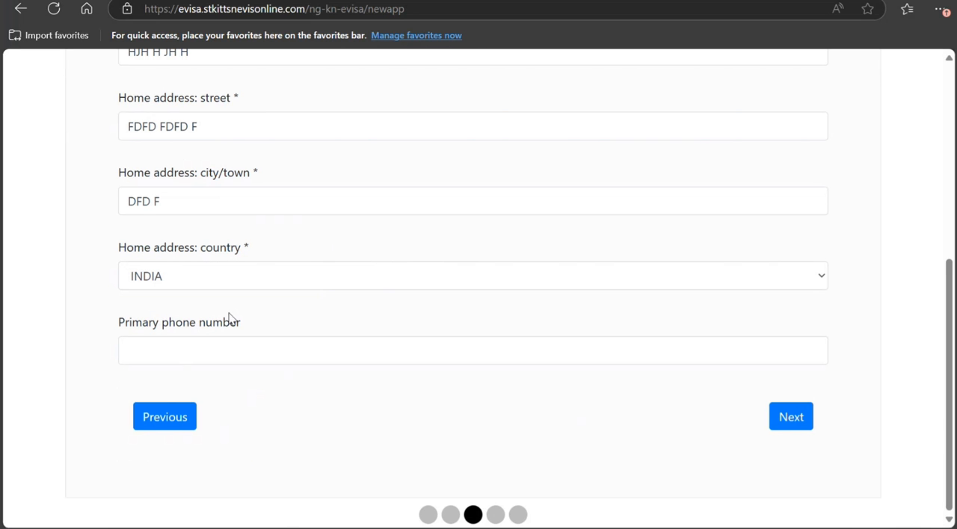
# Step: Continue to the visa information and set the purpose of visit to VACATION and the reason for visit to TOURISM
pyautogui.click(789, 419)
pyautogui.scroll(3, 398, 407)
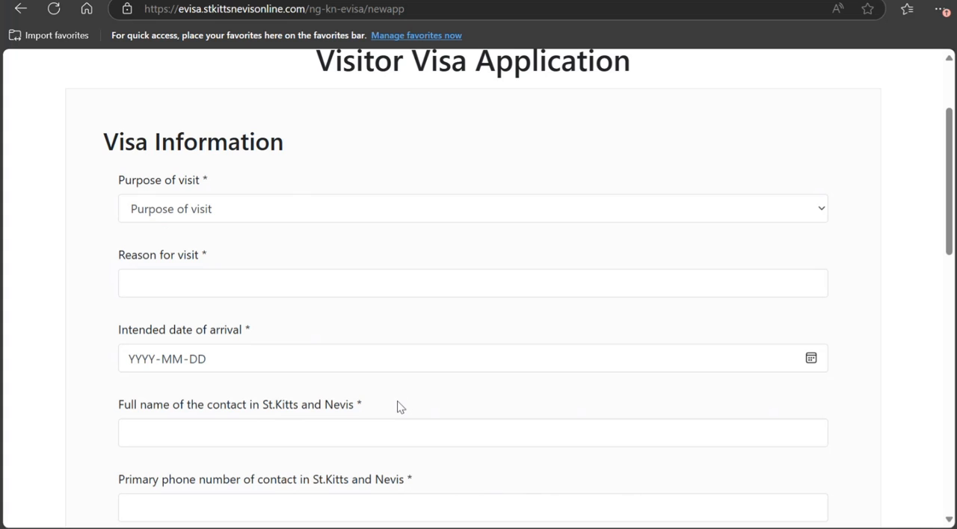
pyautogui.click(286, 222)
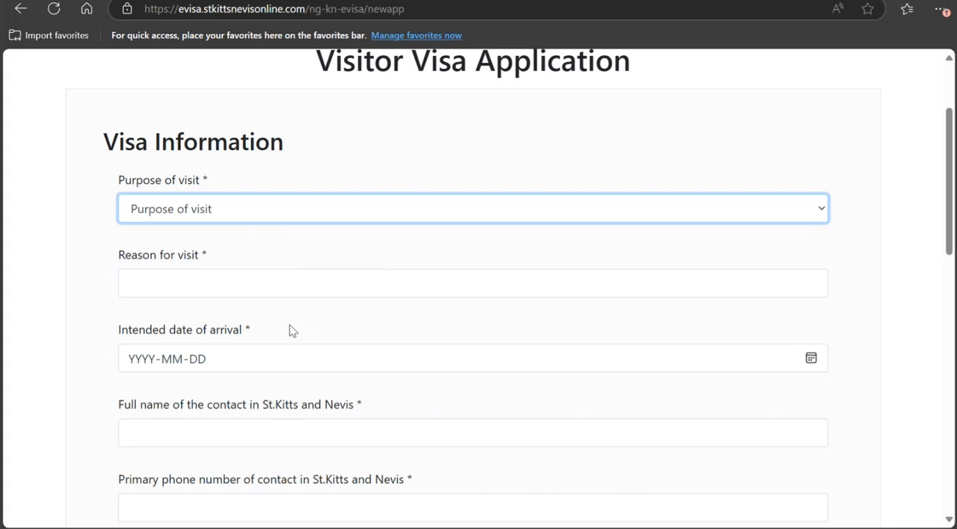
pyautogui.click(267, 471)
pyautogui.click(284, 285)
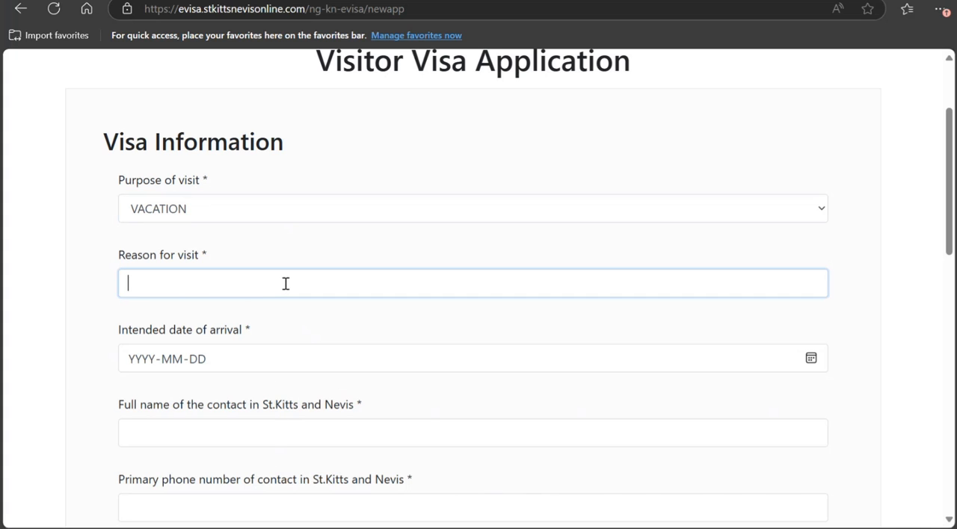
pyautogui.write('TOURISM')
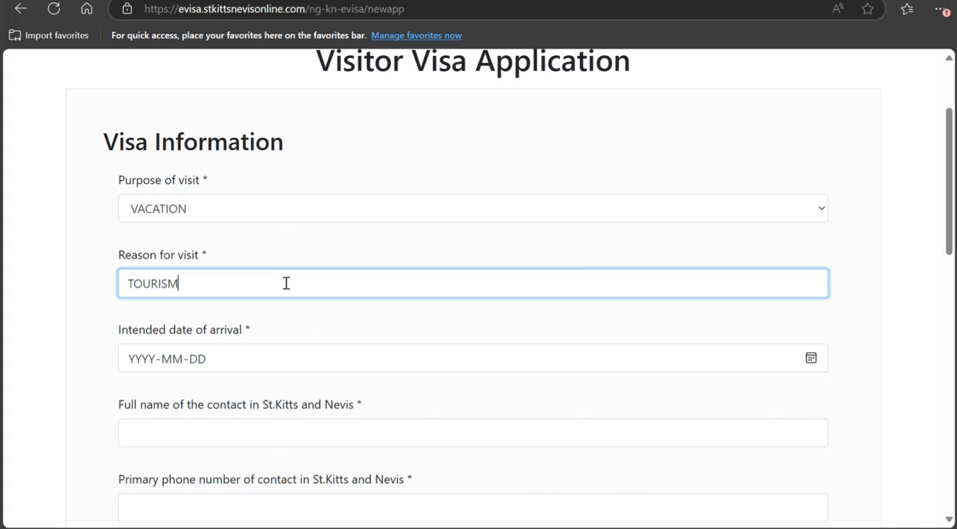
# Step: Set the intended date of arrival to 2025-05-21
pyautogui.click(286, 361)
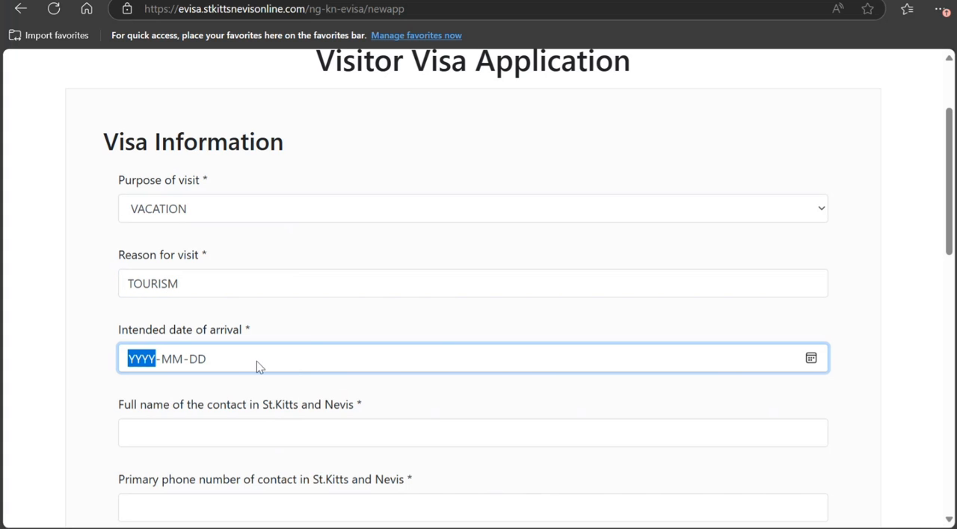
pyautogui.write('2025')
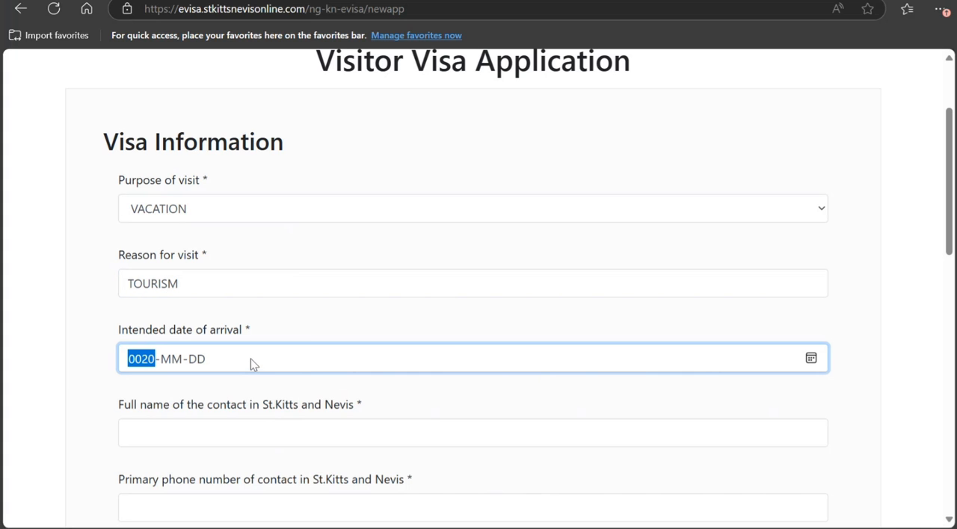
pyautogui.press('Tab')
pyautogui.press('Tab')
pyautogui.press('Tab')
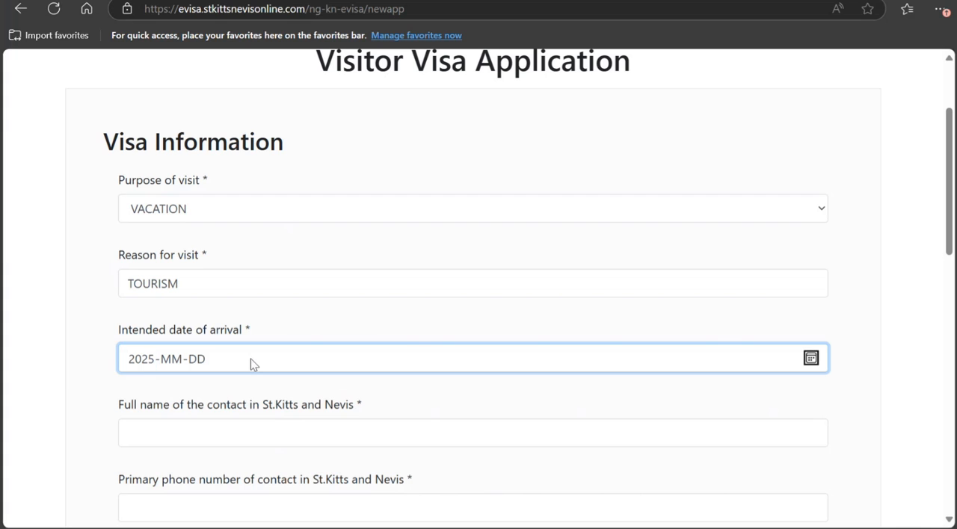
pyautogui.click(808, 357)
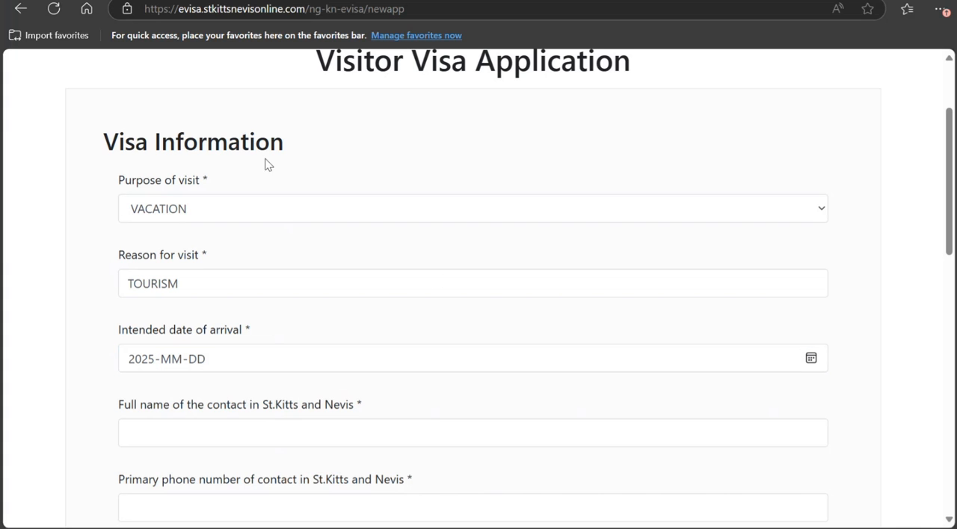
pyautogui.click(259, 157)
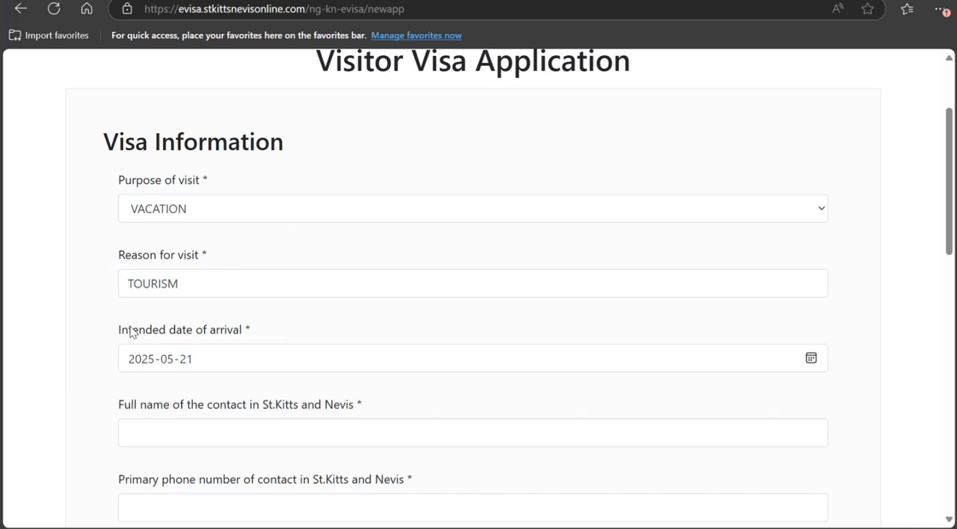
# Step: Enter the full name, primary phone number and e-mail address of the contact in St.Kitts and Nevis
pyautogui.scroll(-1, 117, 317)
pyautogui.scroll(-1, 118, 317)
pyautogui.click(211, 282)
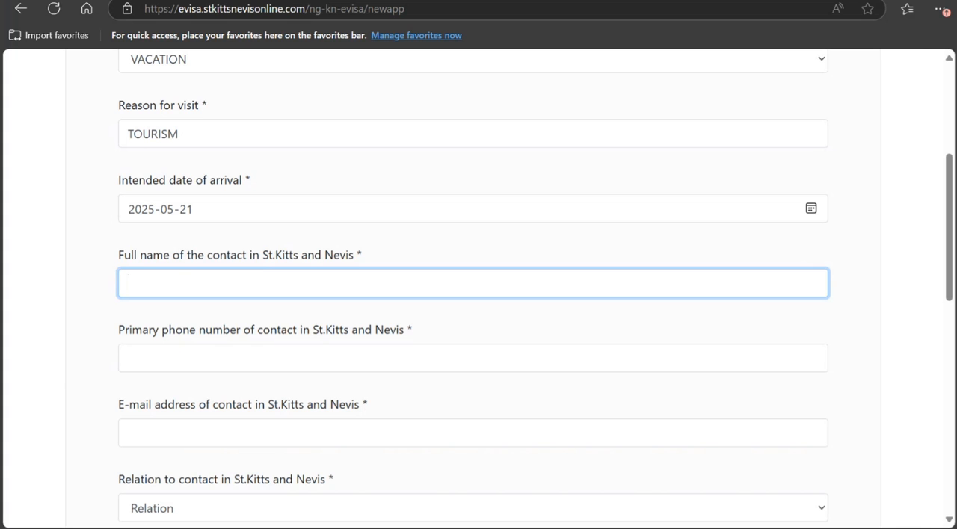
pyautogui.press('Tab')
pyautogui.write('88878787878787')
pyautogui.press('Tab')
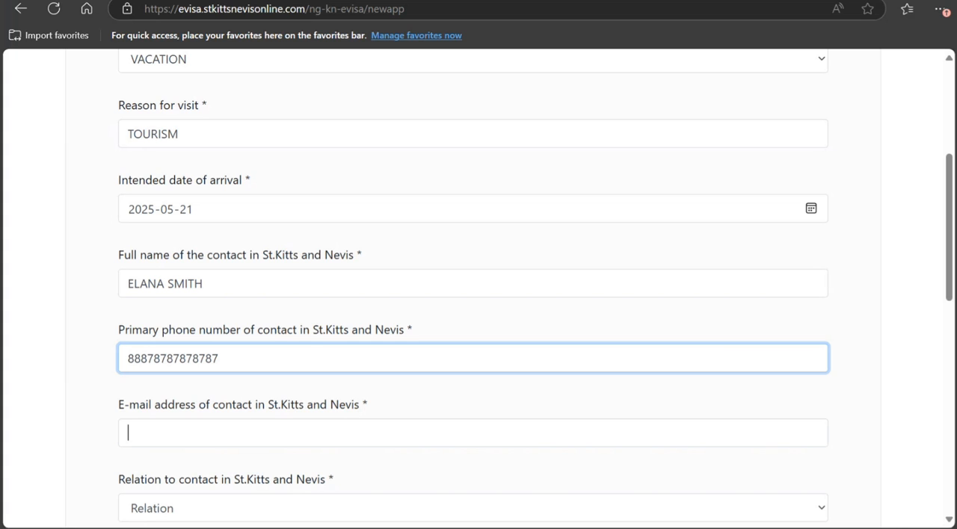
pyautogui.write('HJHJJHJJ@HJHJH.HJHJ')
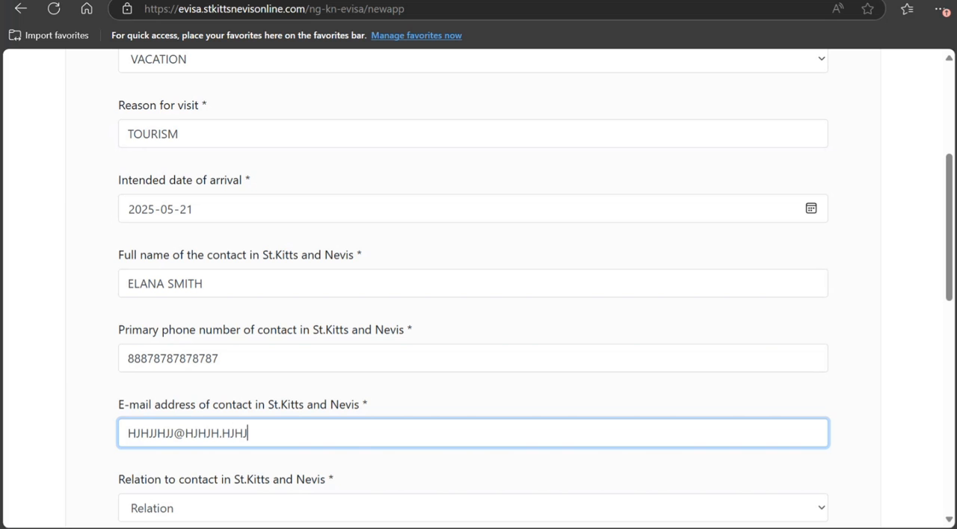
# Step: Set the relation to the contact in St.Kitts and Nevis to HOST
pyautogui.press('Tab')
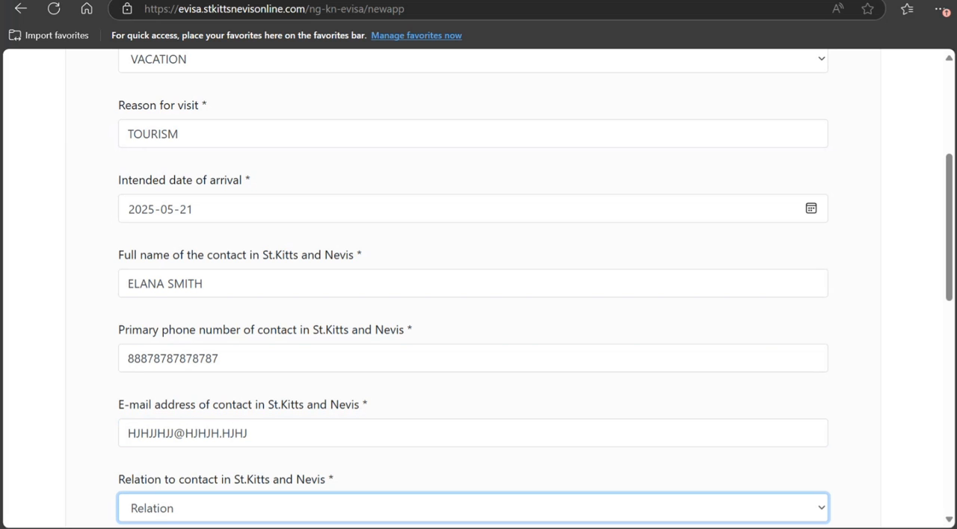
pyautogui.scroll(-3, 603, 350)
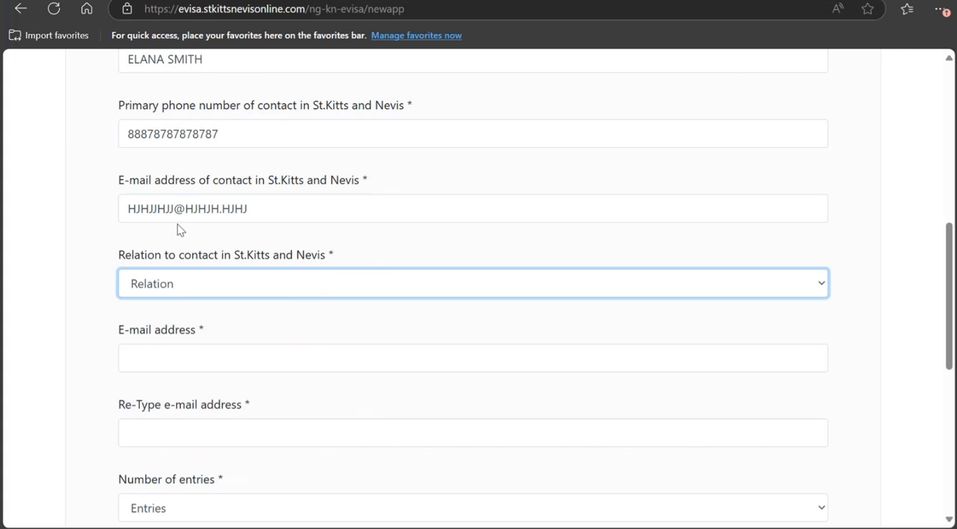
pyautogui.click(172, 140)
# Step: Enter the applicant's e-mail address and repeat it in the re-type e-mail address field
pyautogui.scroll(-2, 220, 248)
pyautogui.click(222, 206)
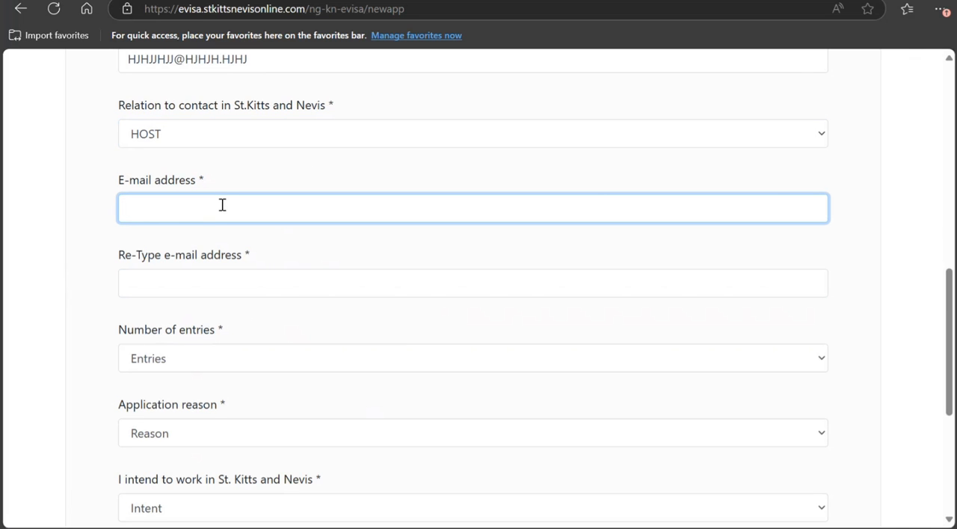
pyautogui.write('HJHJH@HJHJH.COM')
pyautogui.hotkey('ctrl', 'a')
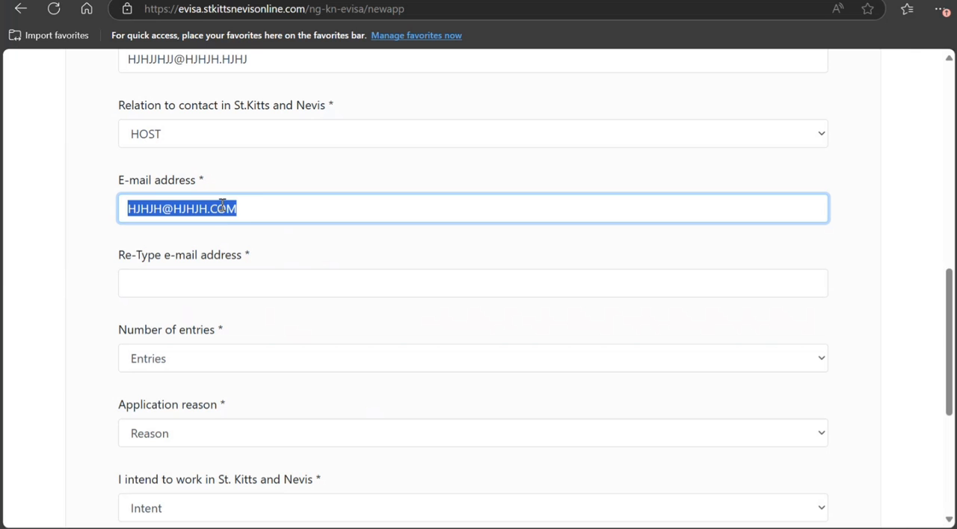
pyautogui.click(193, 285)
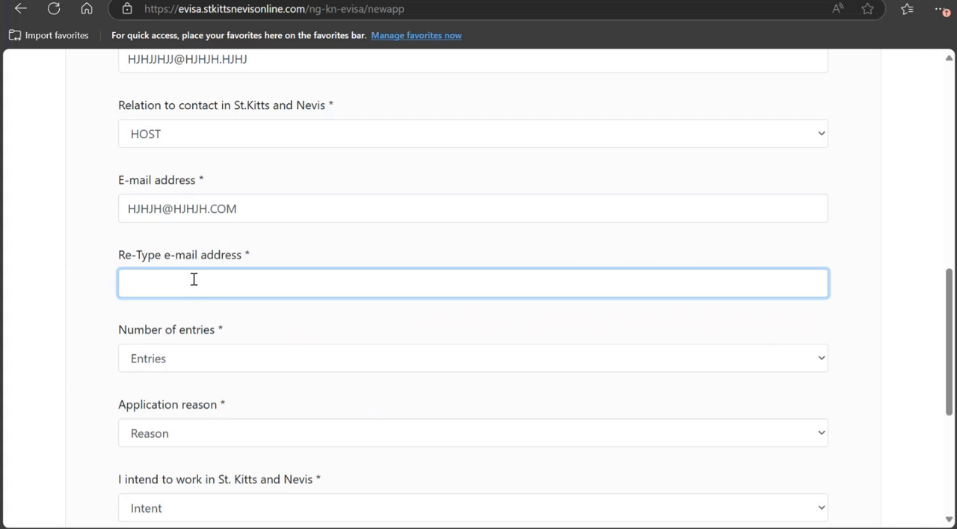
pyautogui.write('HJHJH@HJHJH.COM')
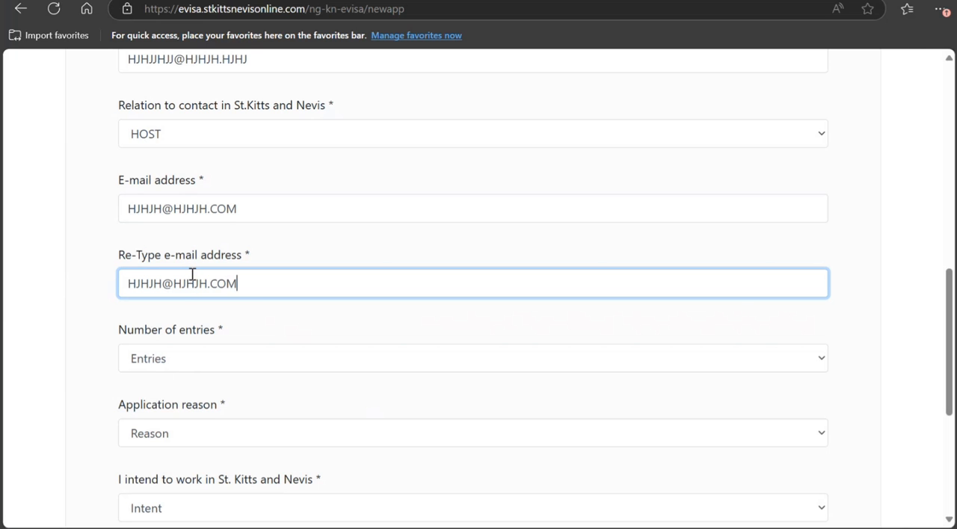
# Step: Set the number of entries to ONE and the application reason to VACATION
pyautogui.scroll(-1, 192, 274)
pyautogui.press('Tab')
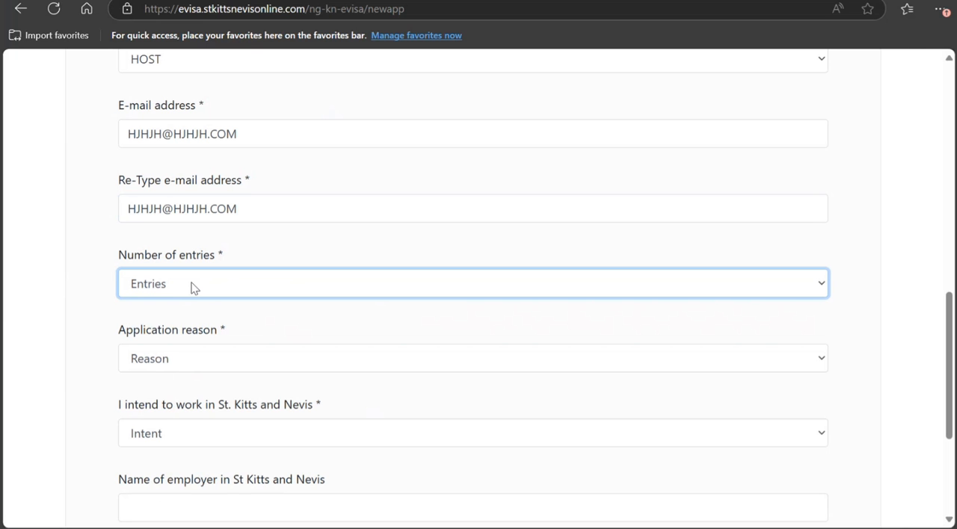
pyautogui.press('Down')
pyautogui.press('Tab')
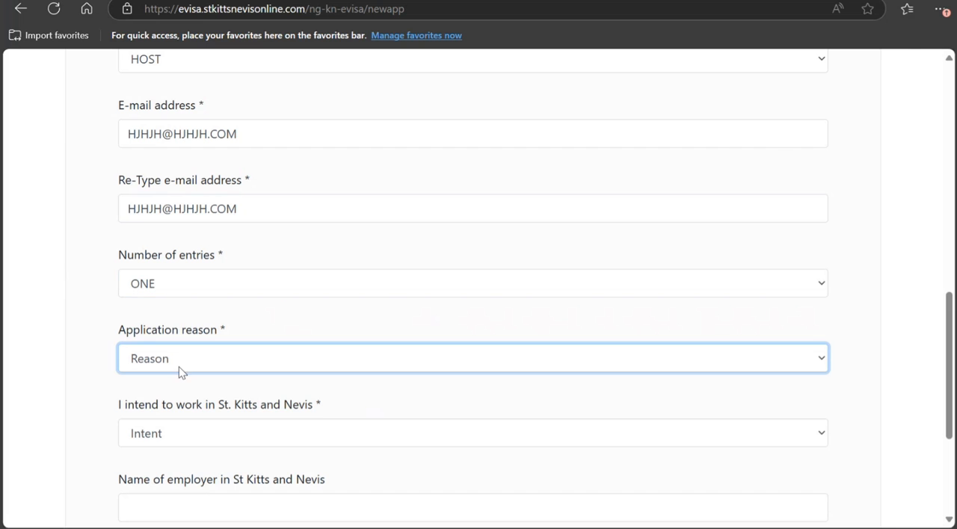
pyautogui.press('Down')
pyautogui.scroll(-2, 59, 427)
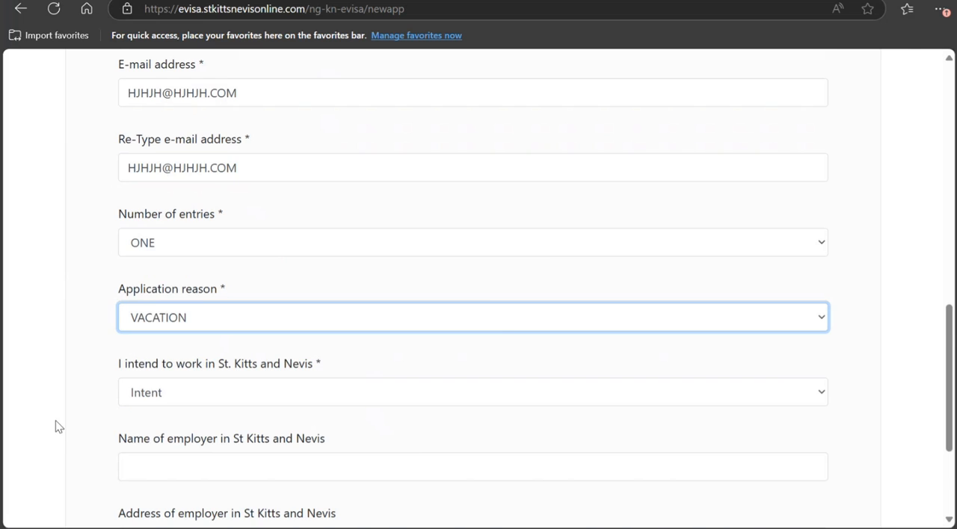
# Step: Answer NO to intending to work in St. Kitts and Nevis and continue to the application submission page
pyautogui.press('Tab')
pyautogui.press('Down')
pyautogui.scroll(-1, 423, 429)
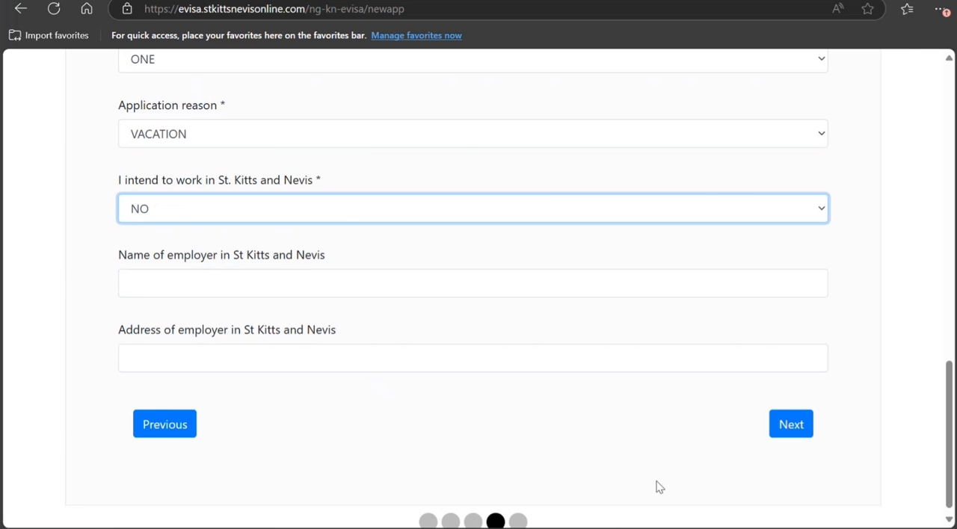
pyautogui.click(790, 425)
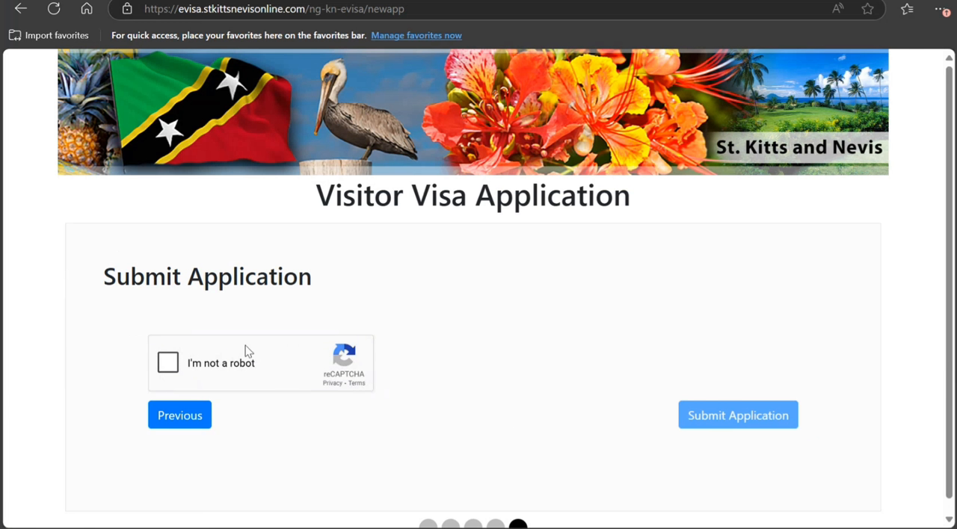
pyautogui.scroll(-1, 461, 426)
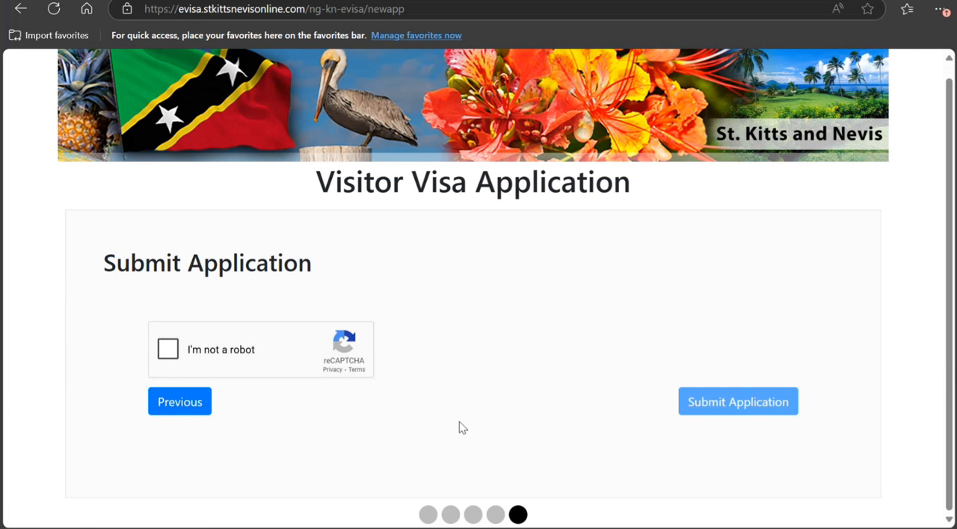